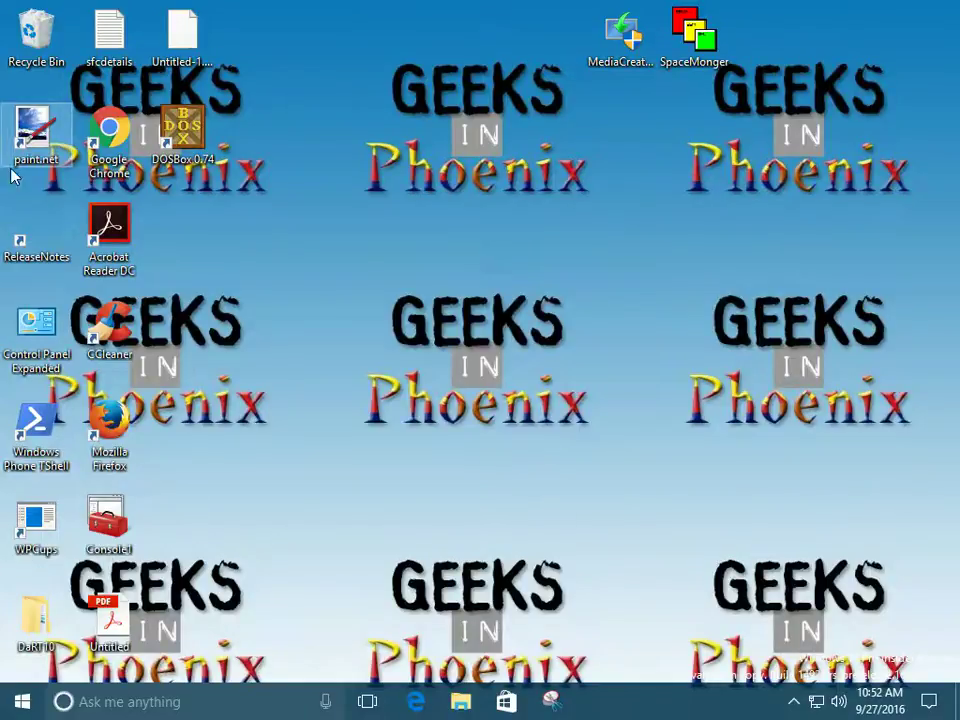
Open the properties of the paint.net desktop shortcut and move the dialog clear of the desktop icons
right_click(32, 140)
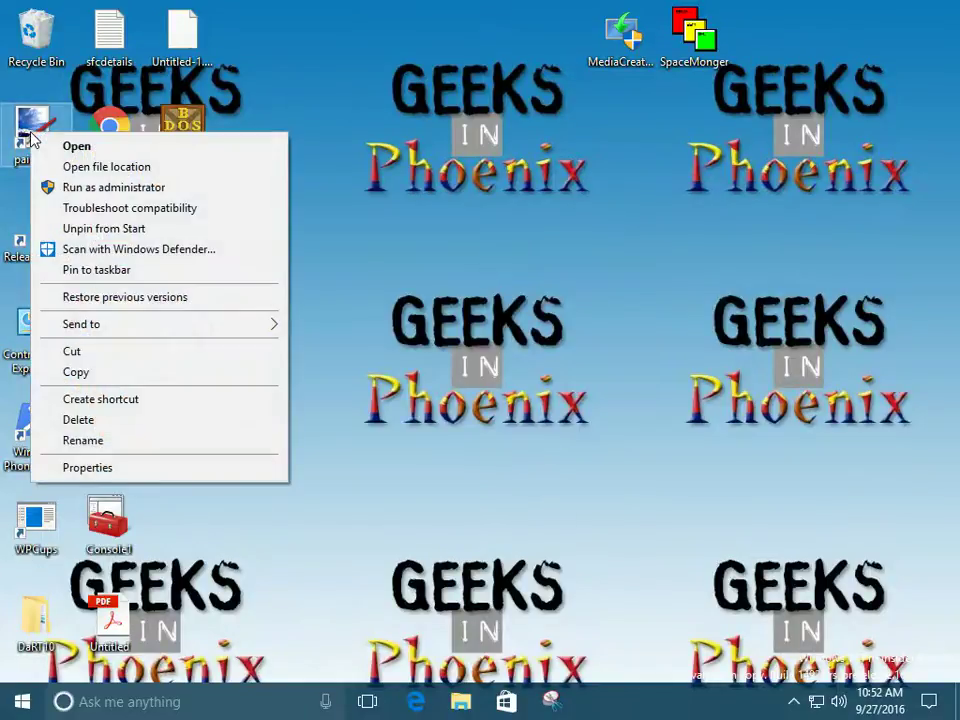
left_click(108, 472)
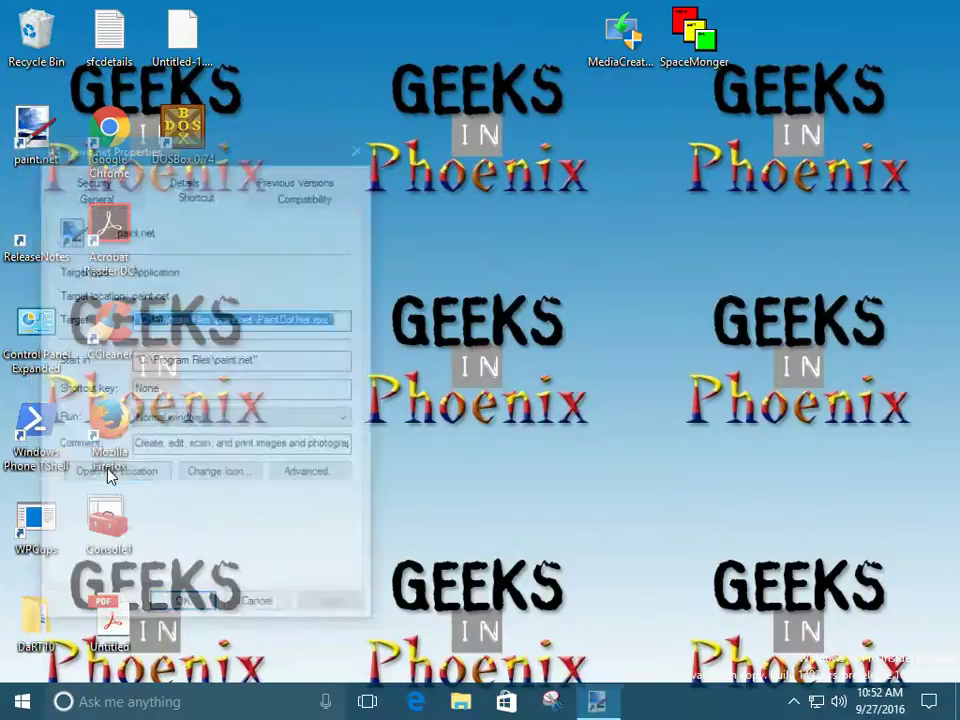
mouse_move(190, 157)
left_mouse_down()
mouse_move(439, 150)
mouse_move(437, 129)
left_mouse_up()
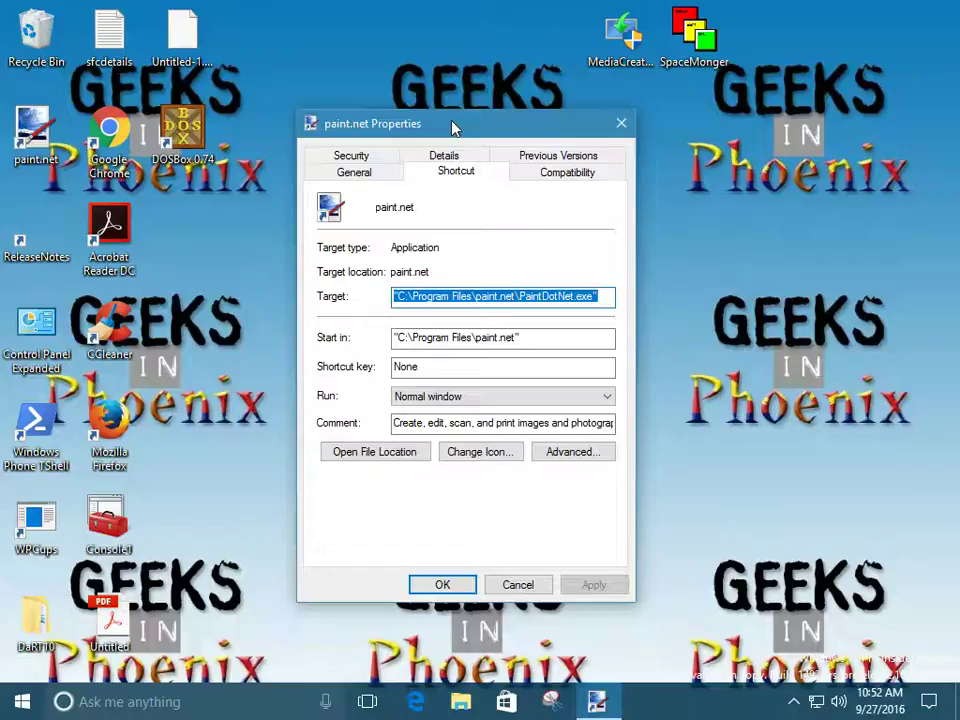
Assign Ctrl + Alt + P as the paint.net shortcut key and save the change with administrator permission
left_click(430, 372)
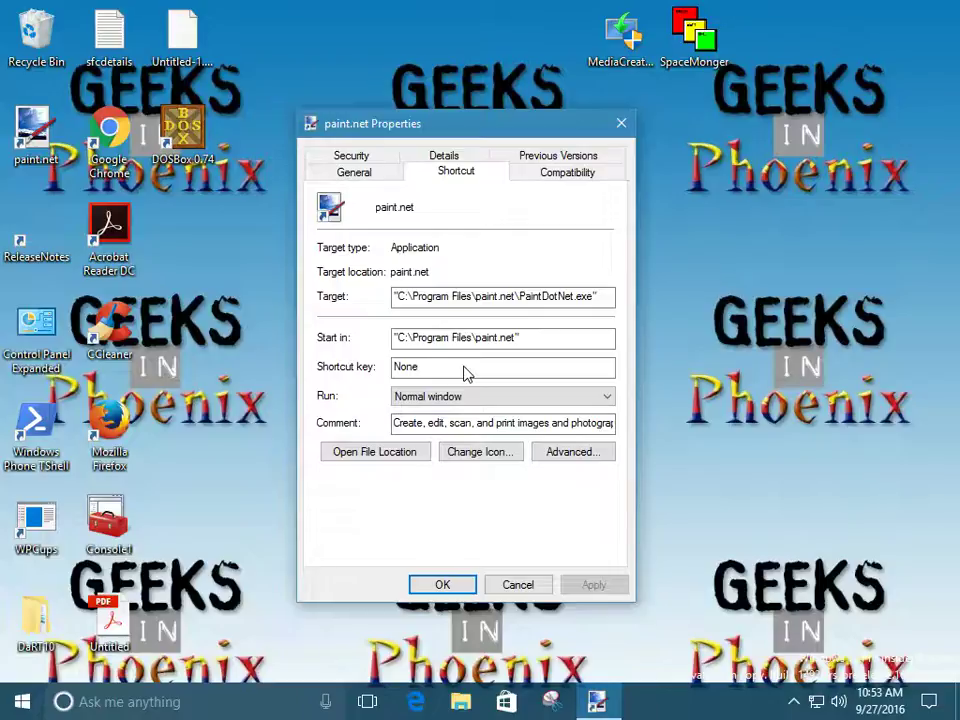
key("ctrl")
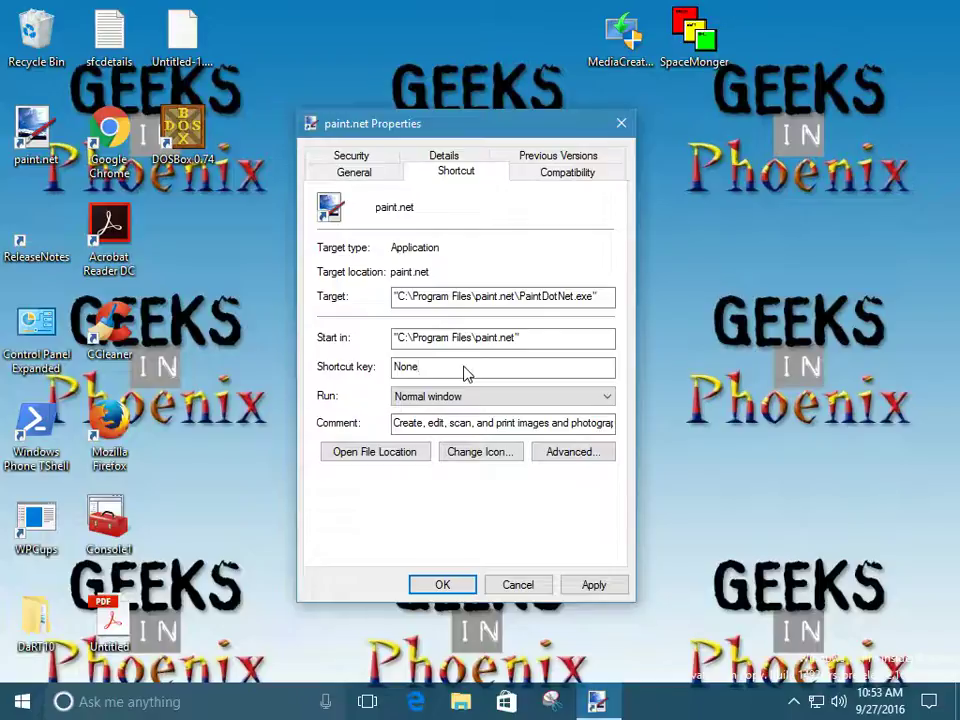
key("ctrl+alt")
key("ctrl+alt")
key("ctrl+alt+p")
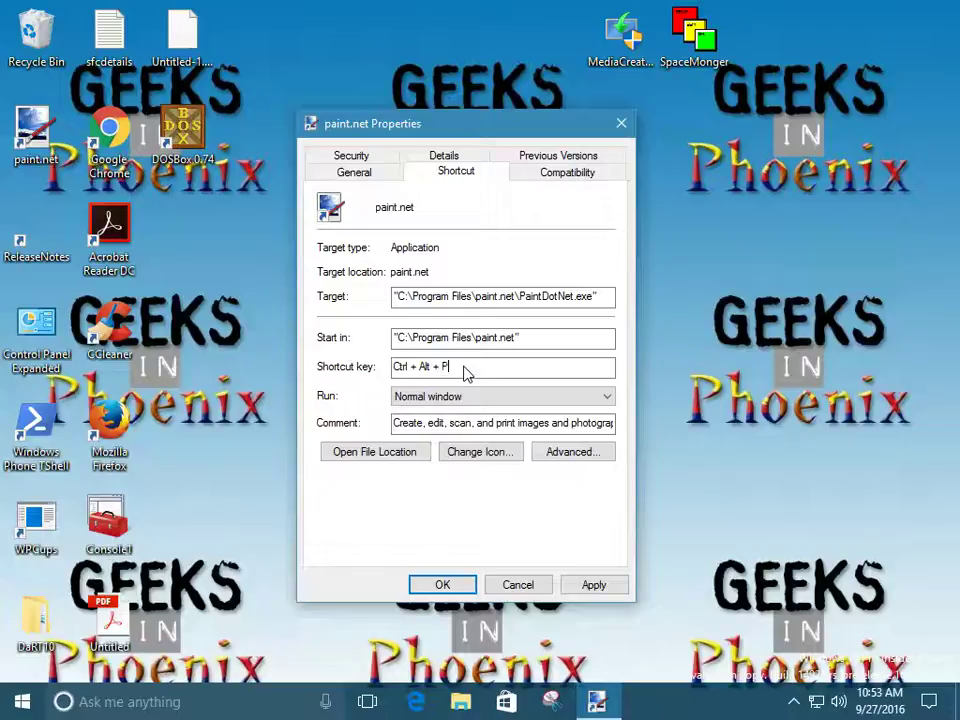
left_click(605, 590)
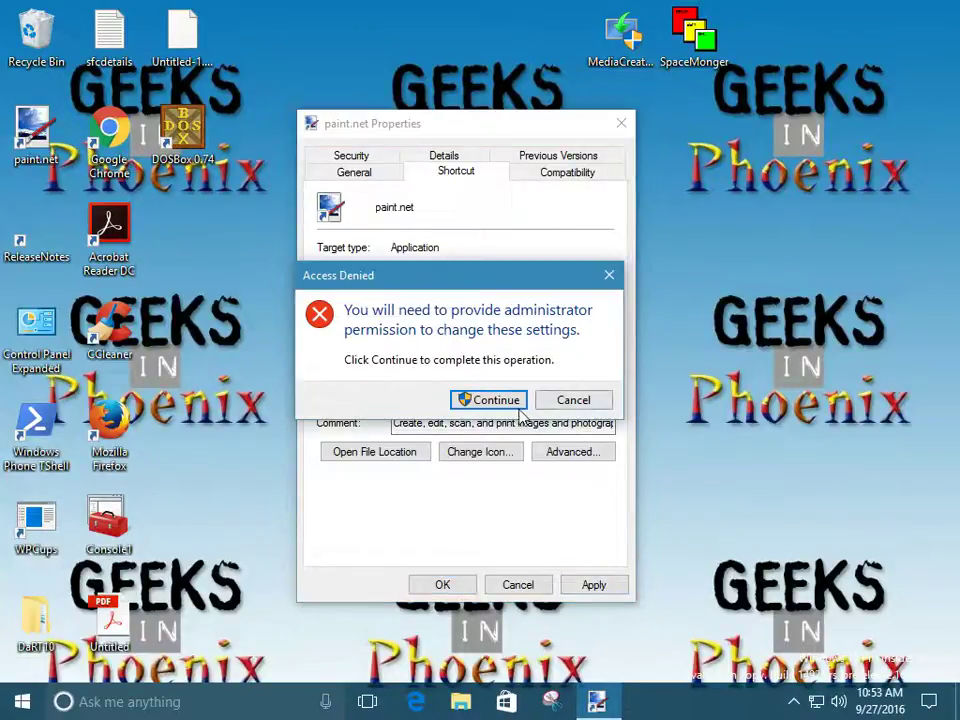
left_click(488, 399)
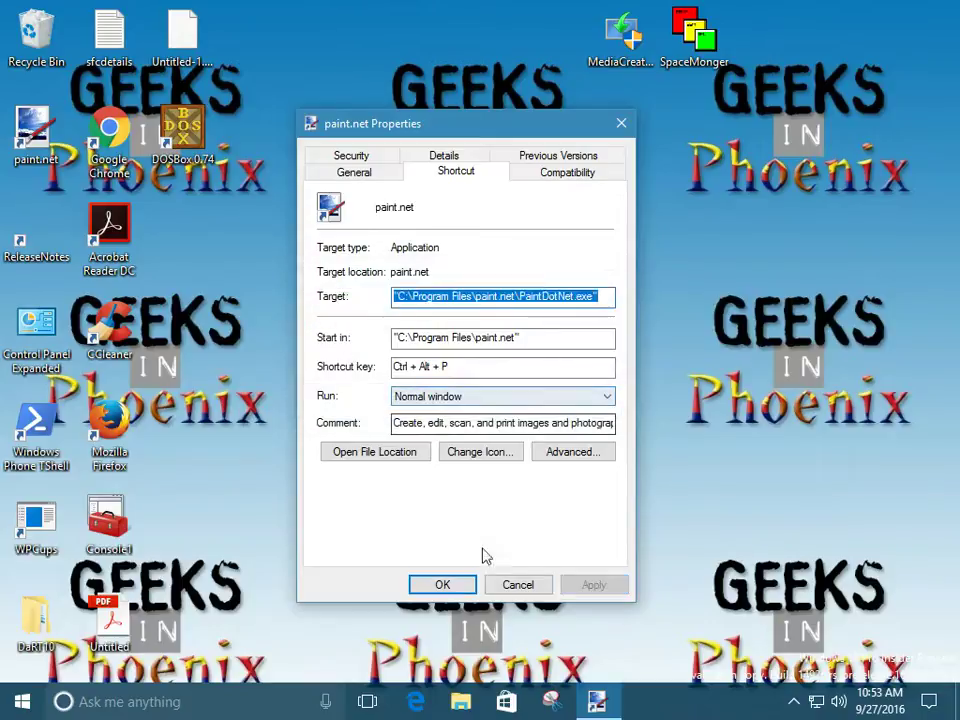
left_click(442, 585)
Test the paint.net shortcut key by launching the program, and close it again
left_click(433, 336)
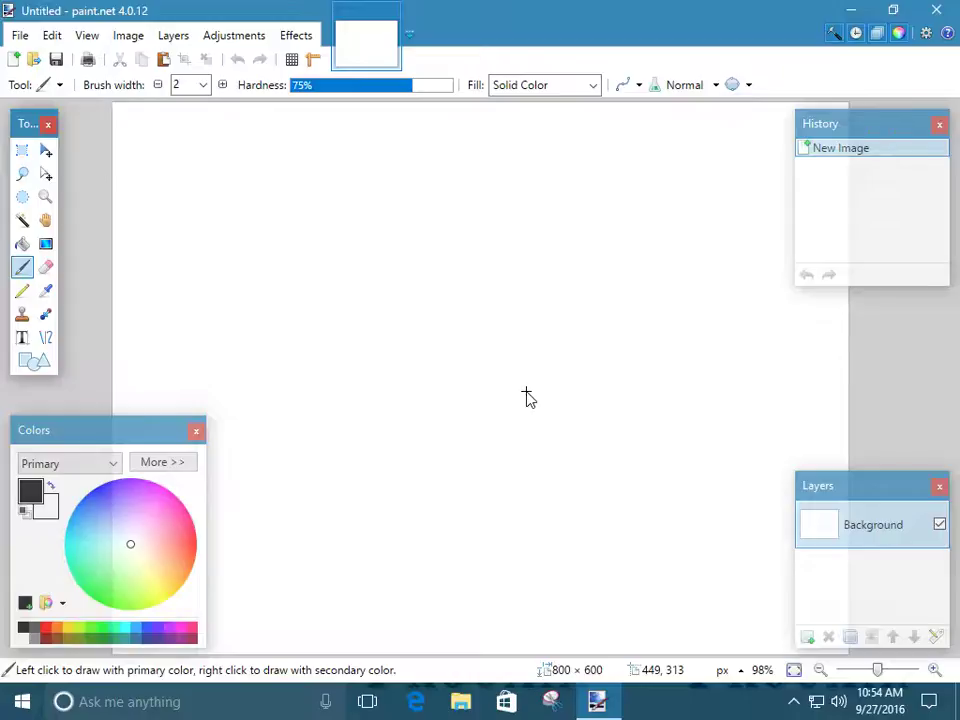
left_click(936, 12)
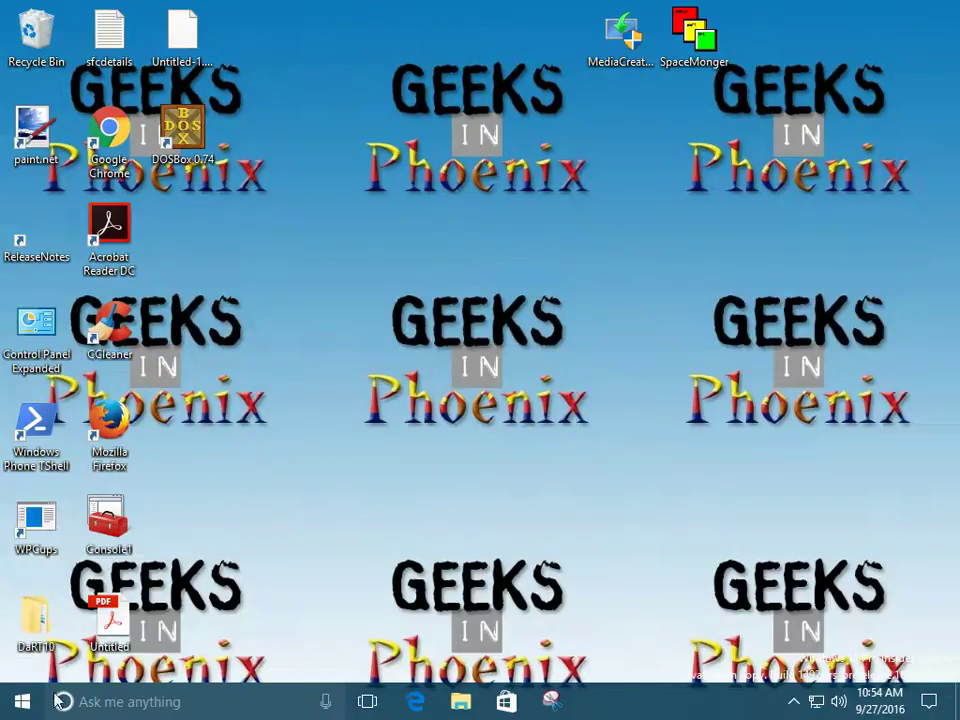
Open the file location of Acrobat Reader DC from its Start menu entry
left_click(18, 705)
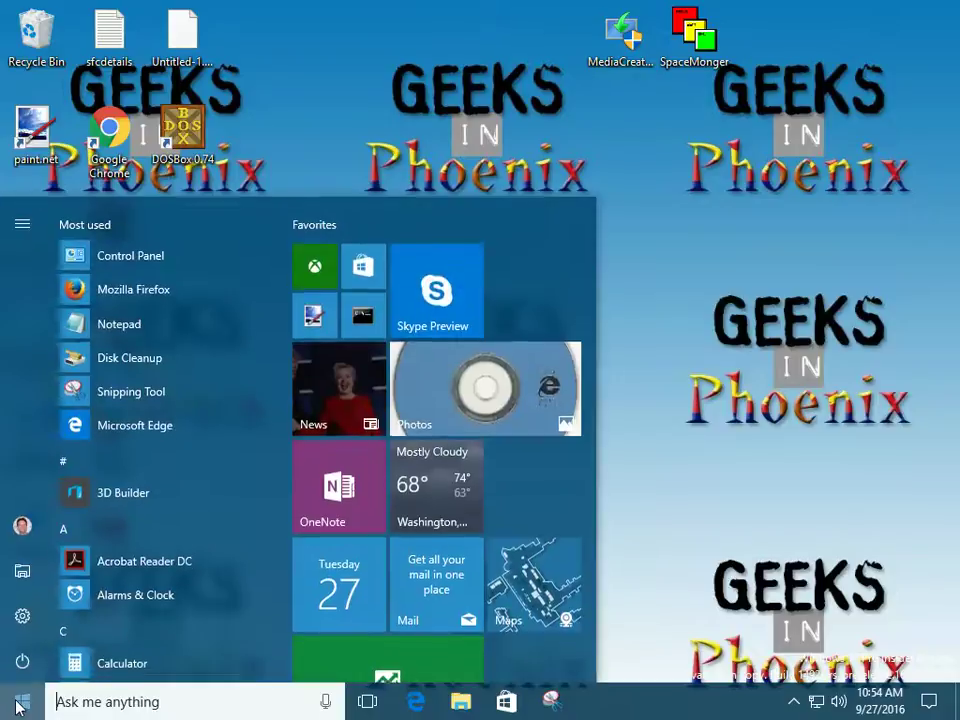
right_click(138, 567)
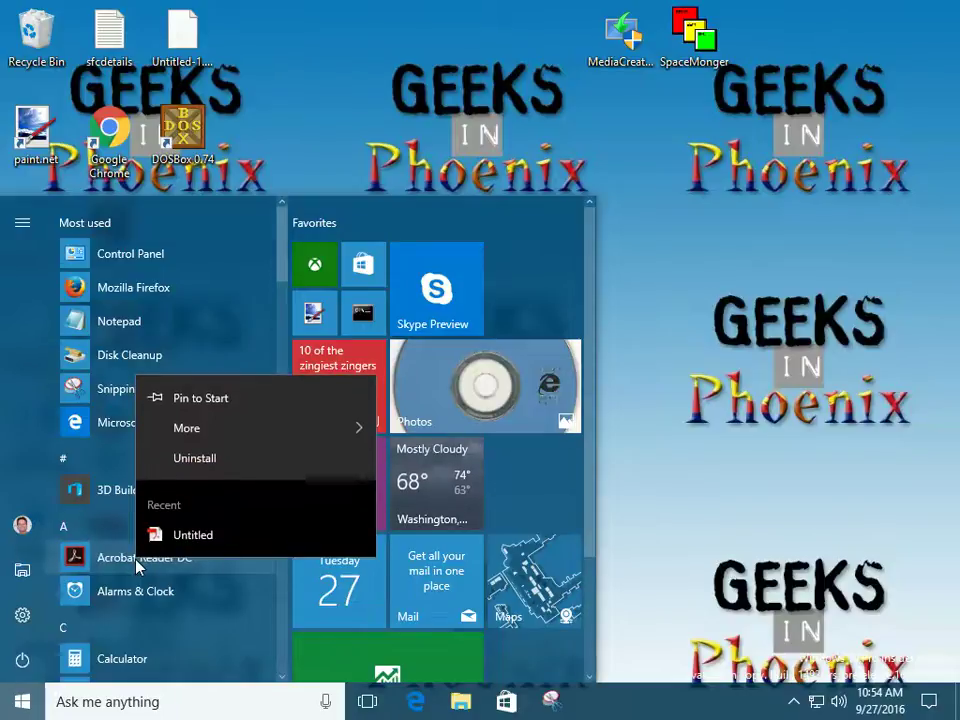
mouse_move(251, 429)
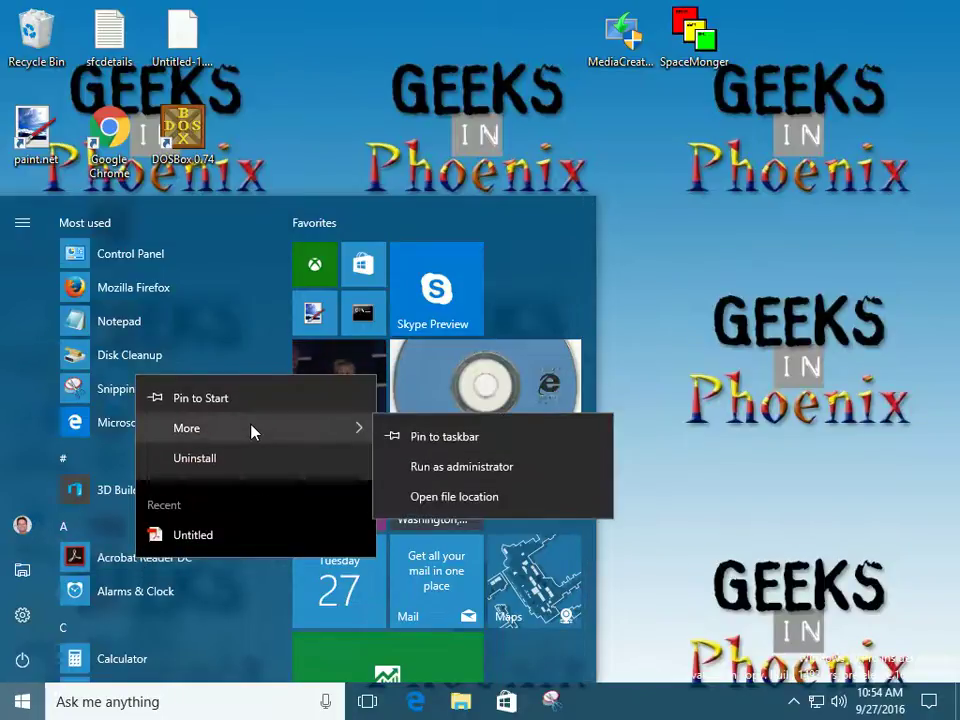
left_click(440, 508)
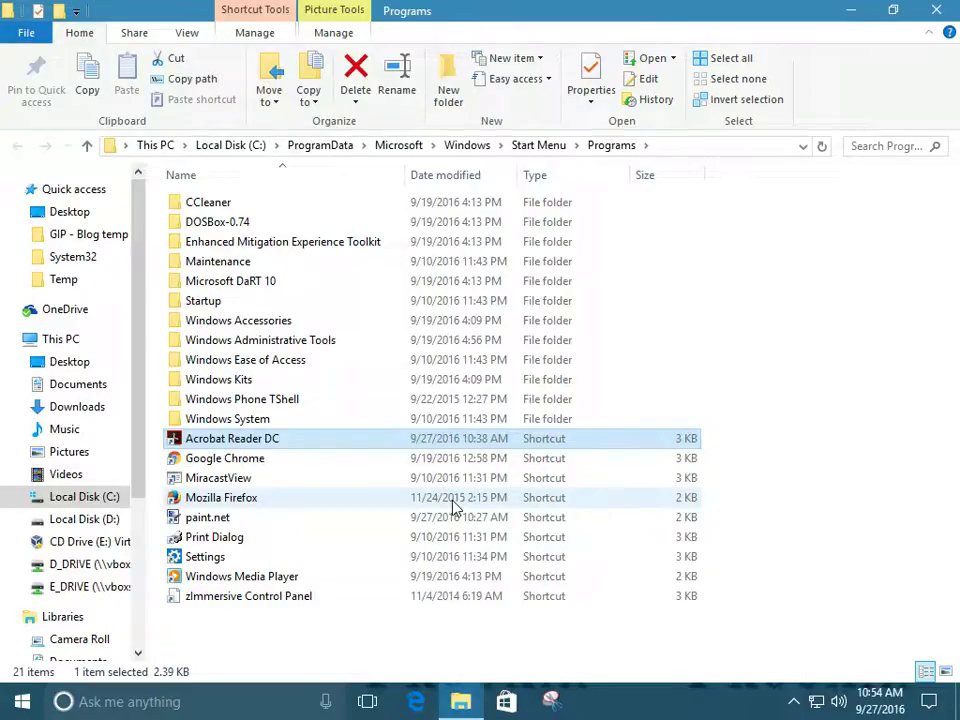
Assign Ctrl + Alt + A as the shortcut key of Acrobat Reader DC in the Programs folder, granting administrator permission
right_click(236, 444)
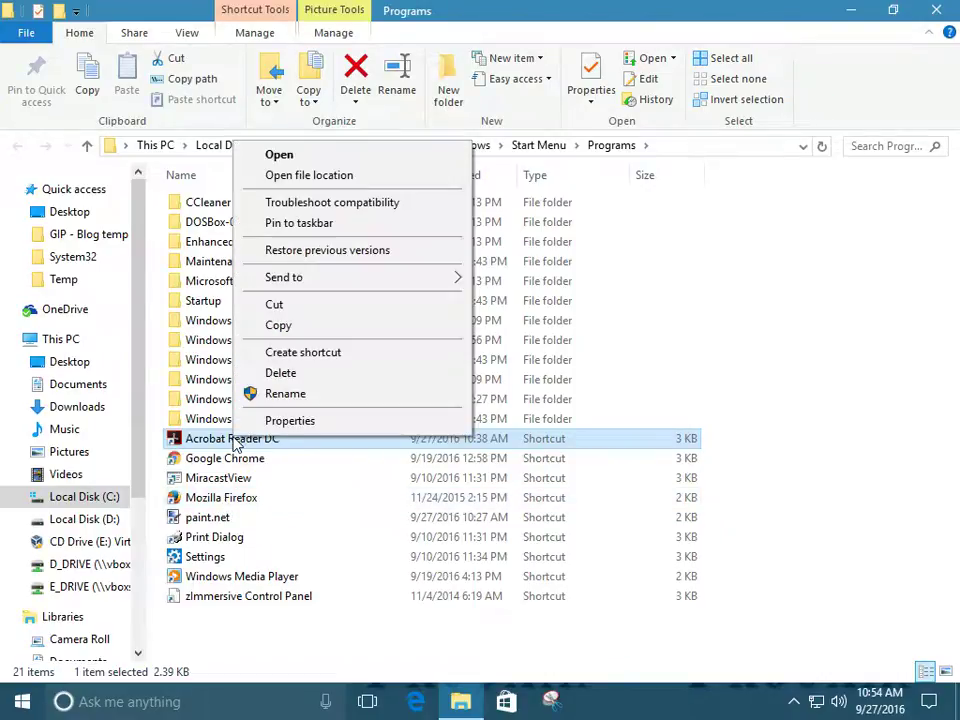
left_click(290, 421)
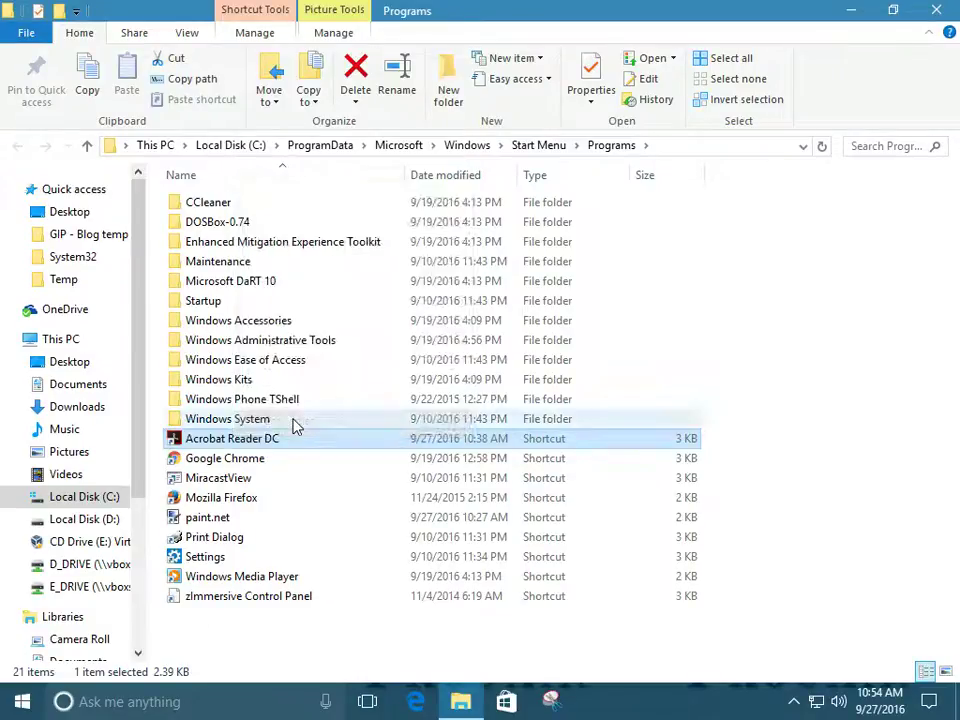
left_click(372, 441)
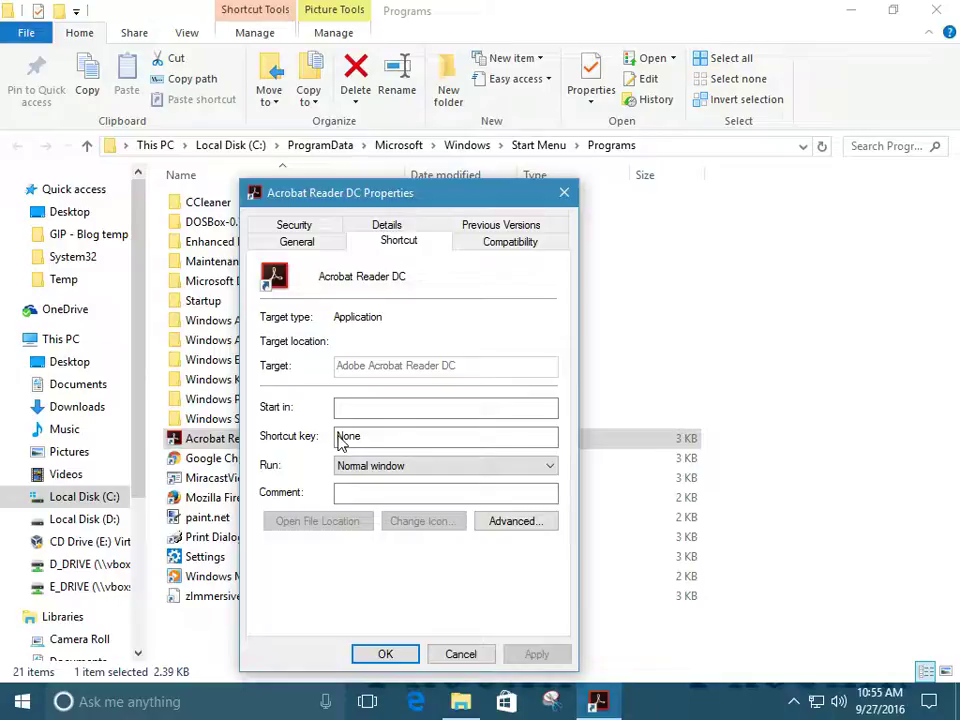
key("ctrl+alt+a")
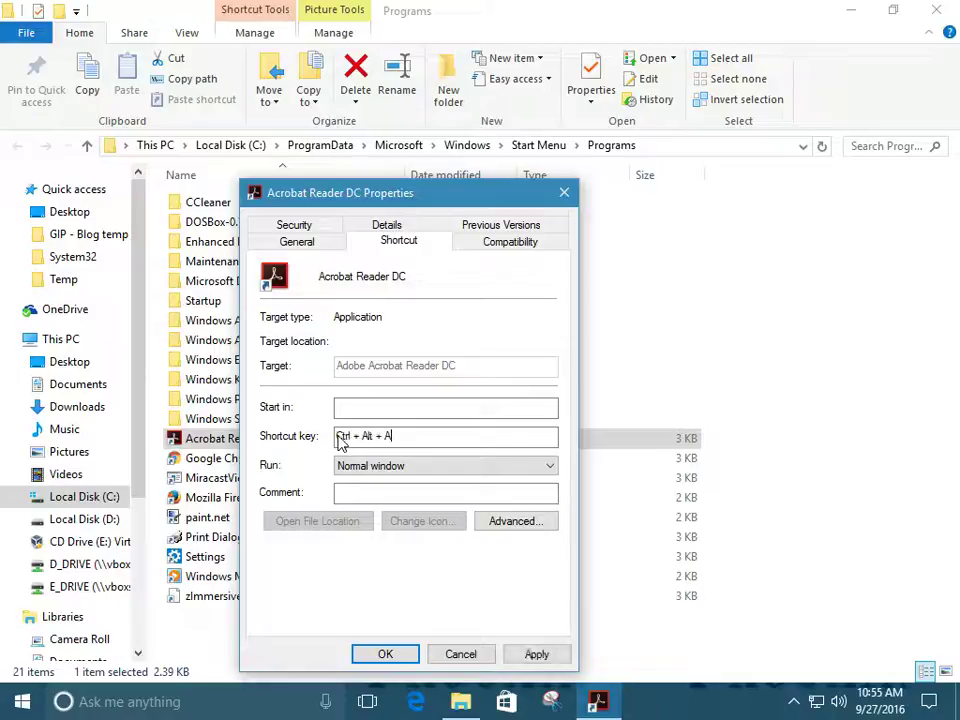
left_click(543, 655)
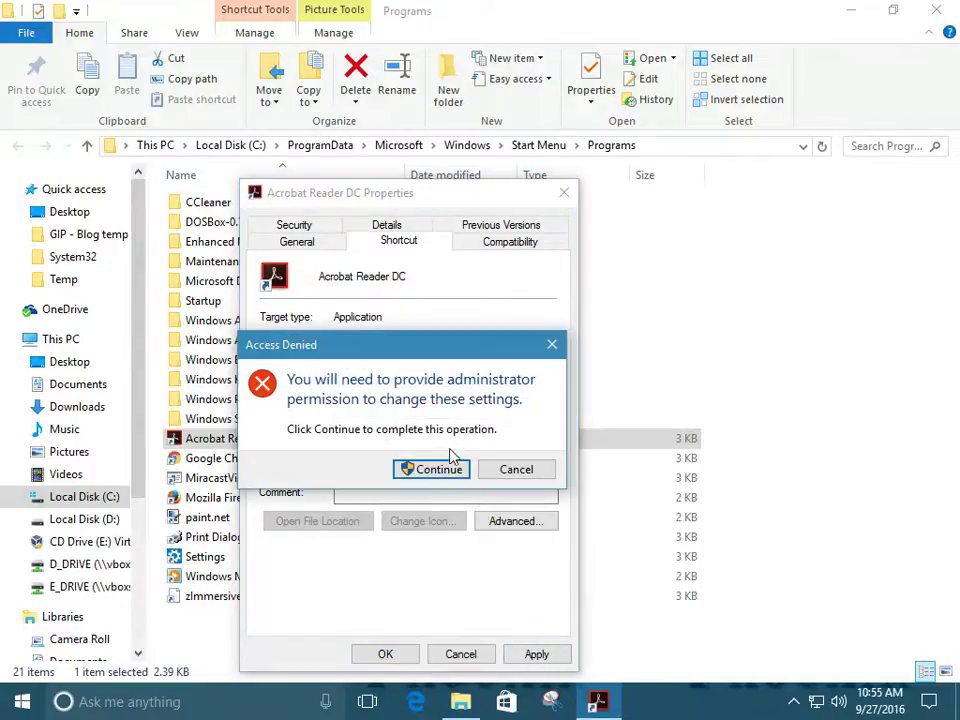
left_click(434, 477)
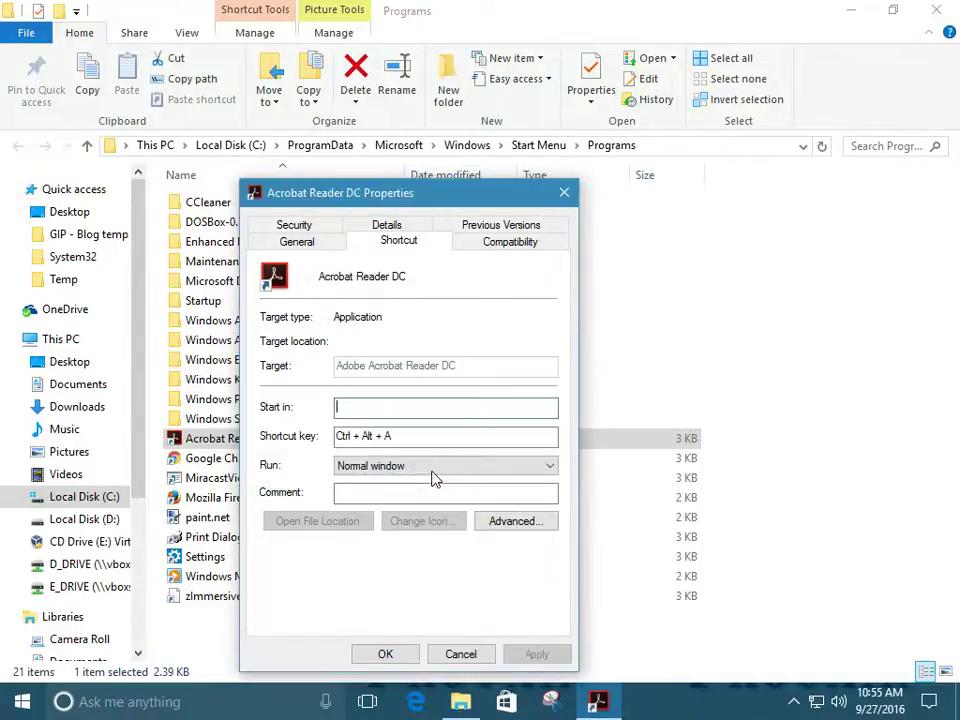
left_click(388, 658)
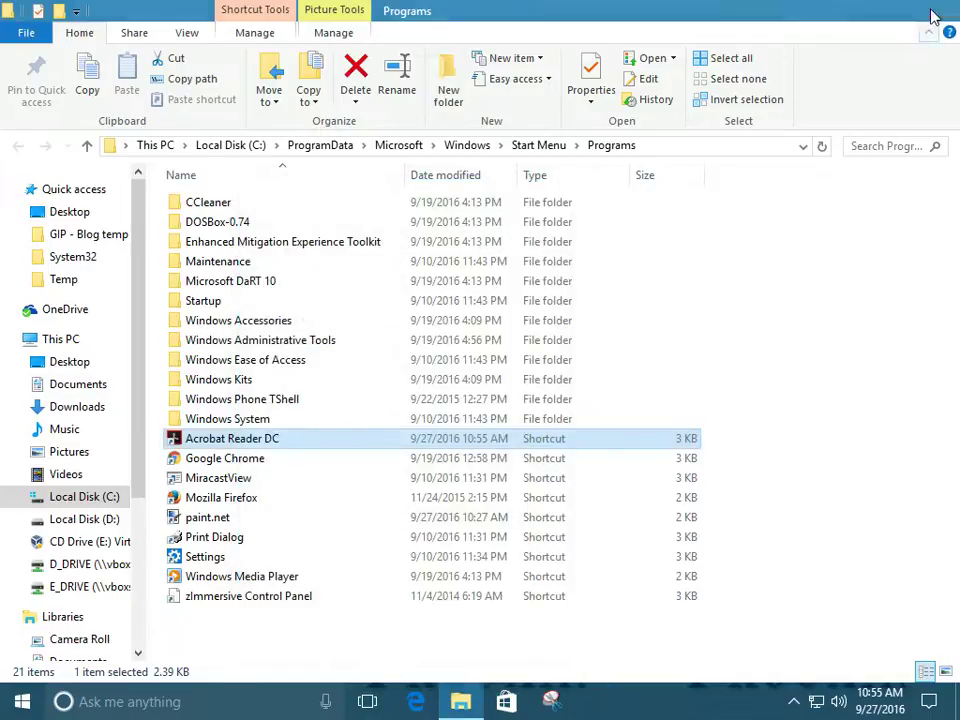
Close the Programs folder and test the new shortcut key by launching and closing Acrobat Reader DC
left_click(937, 12)
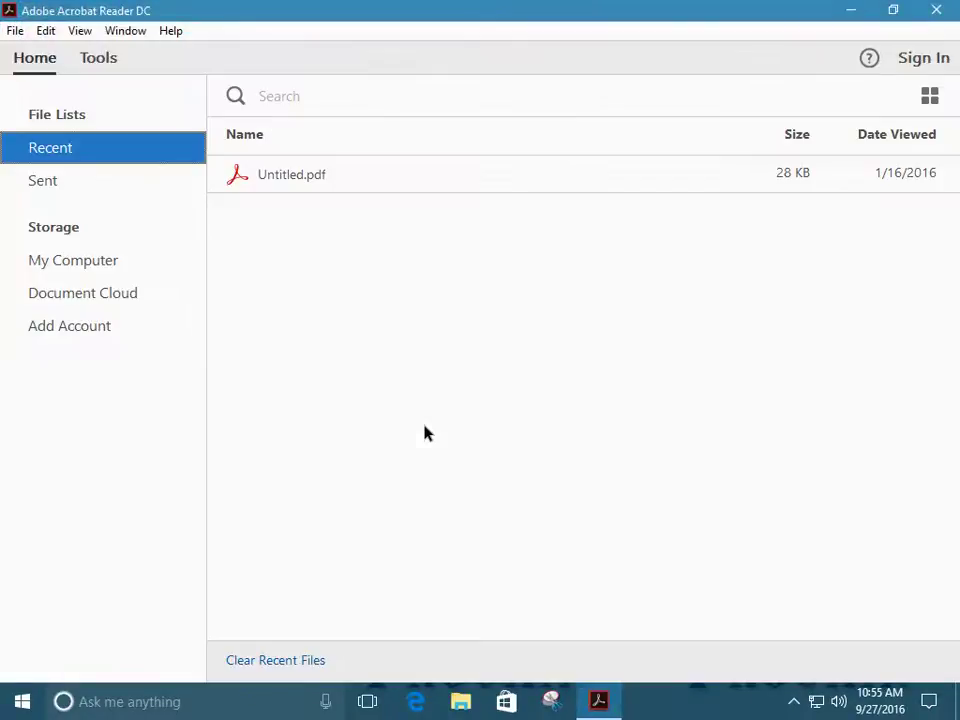
left_click(937, 12)
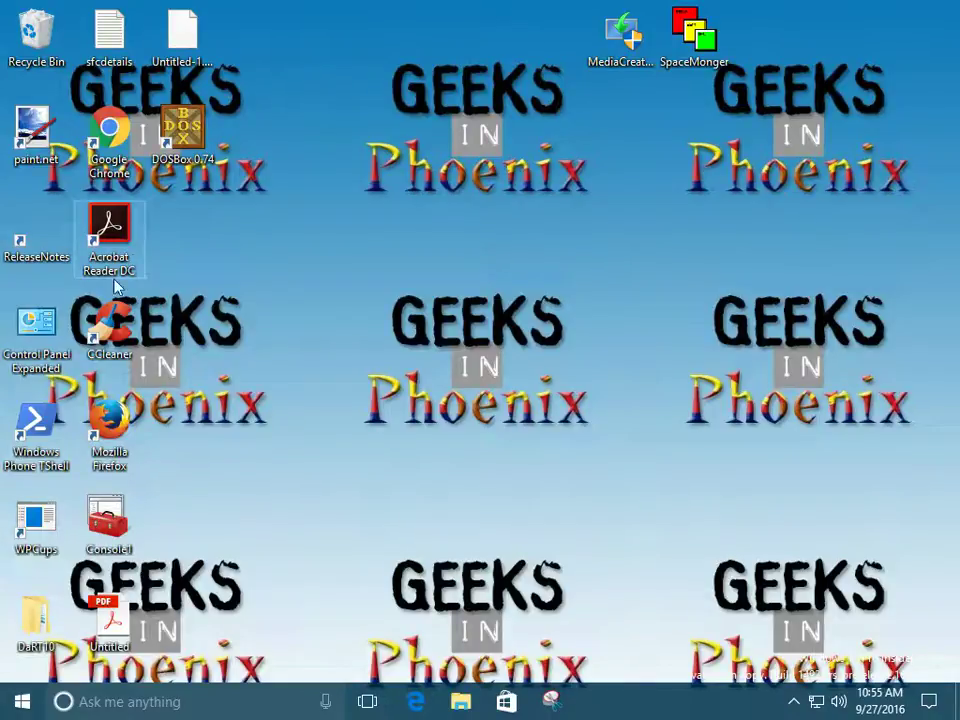
Check the shortcut key in the properties of the Acrobat Reader DC desktop shortcut, leaving the settings as they are
left_click(22, 703)
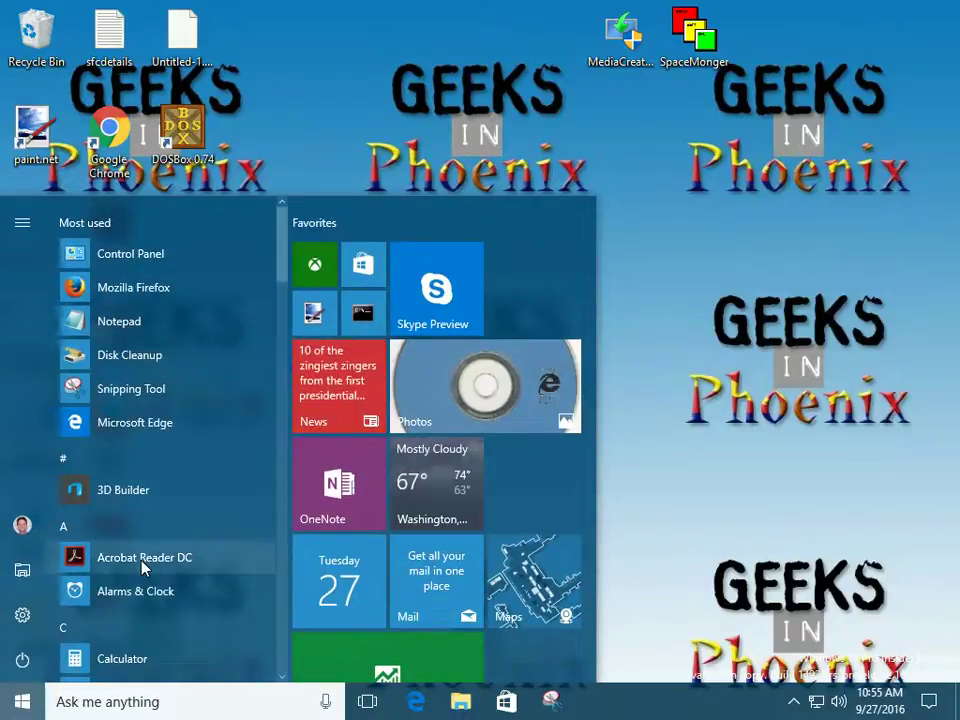
left_click(620, 386)
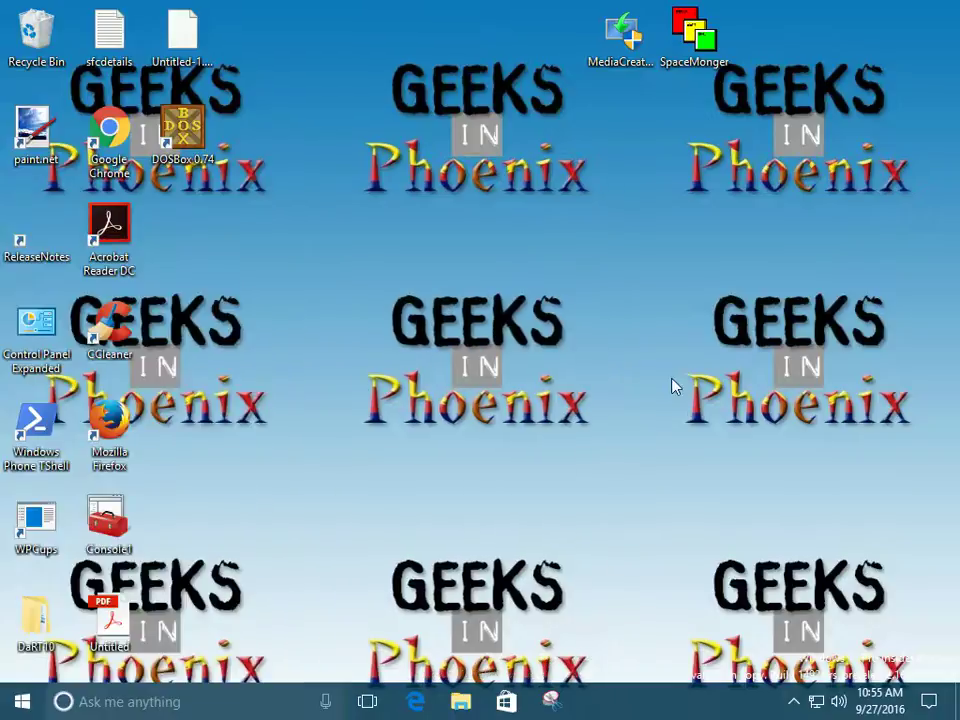
right_click(115, 242)
left_click(208, 572)
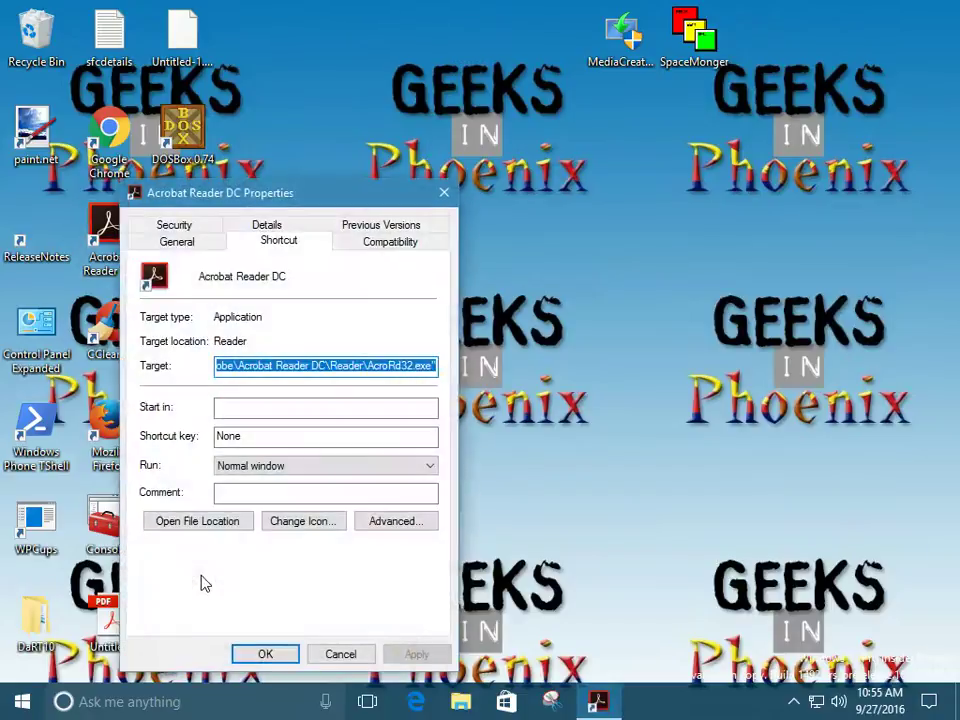
left_click(340, 656)
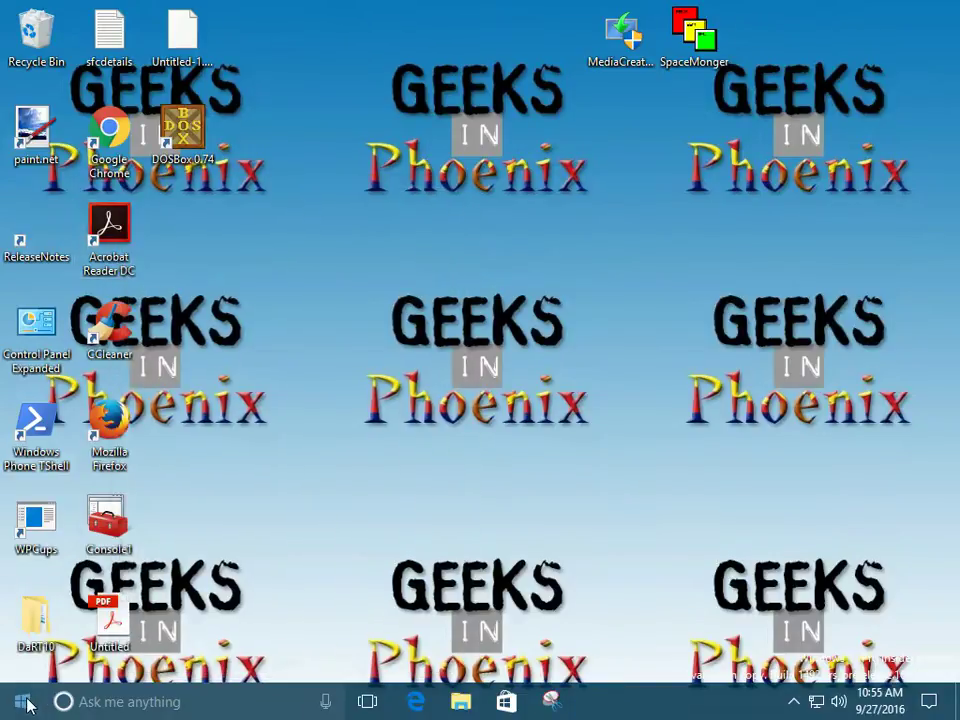
Check the shortcut key in the properties of the Start menu's Acrobat Reader DC shortcut through its file location
left_click(24, 703)
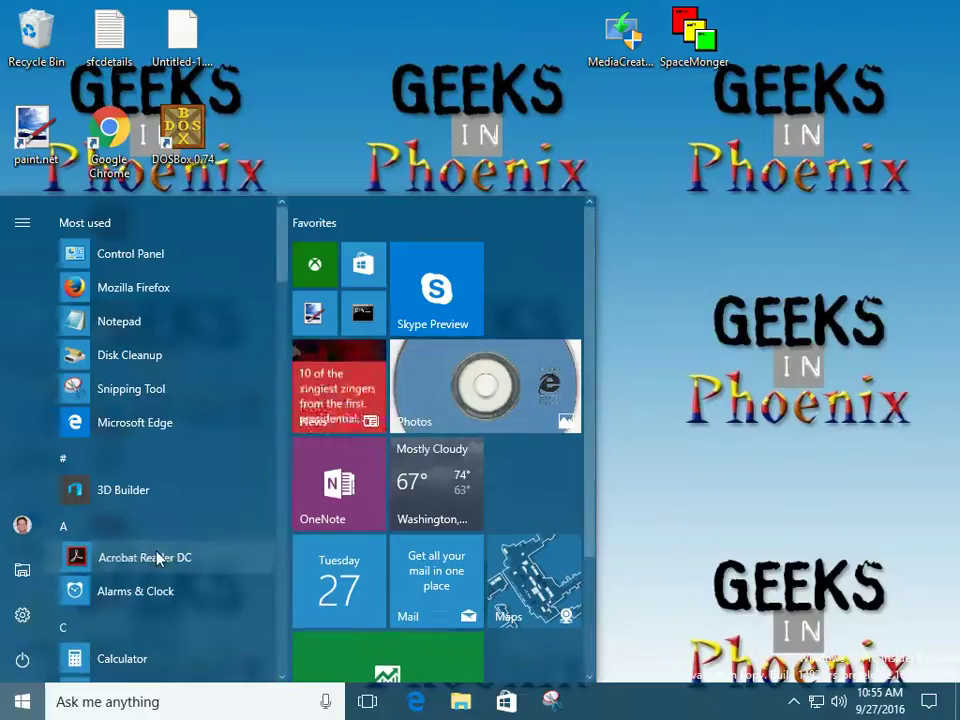
right_click(157, 558)
mouse_move(283, 420)
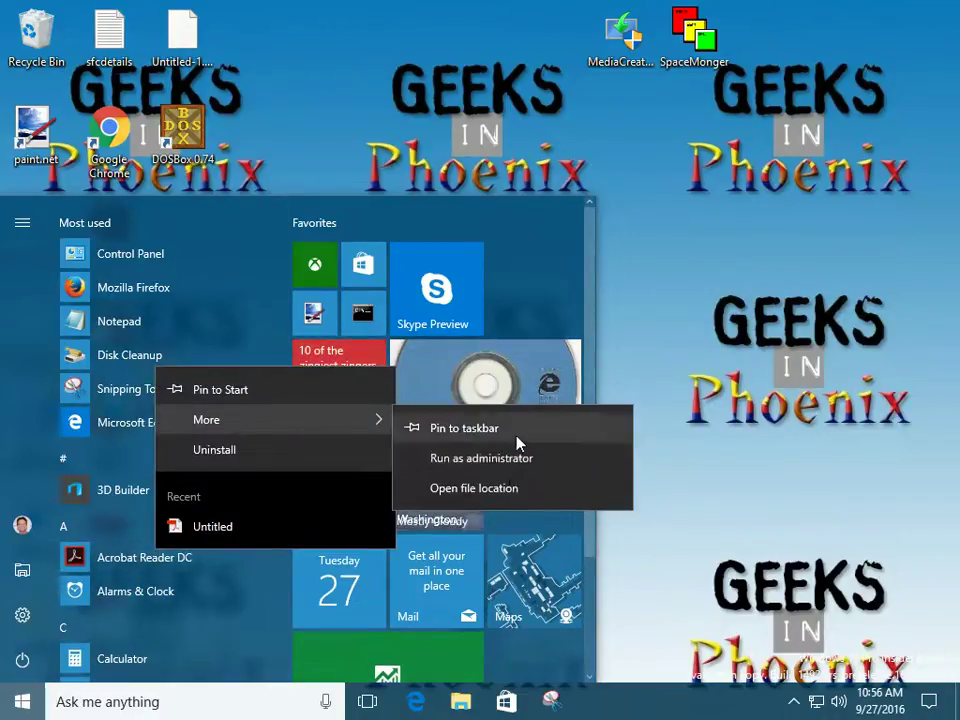
left_click(497, 495)
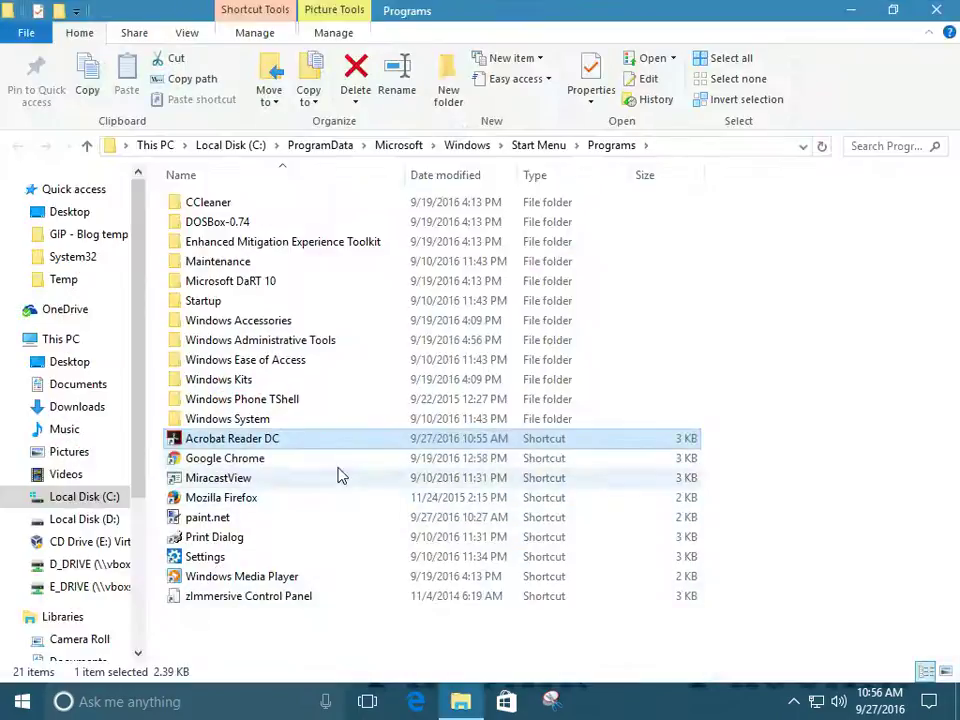
right_click(234, 440)
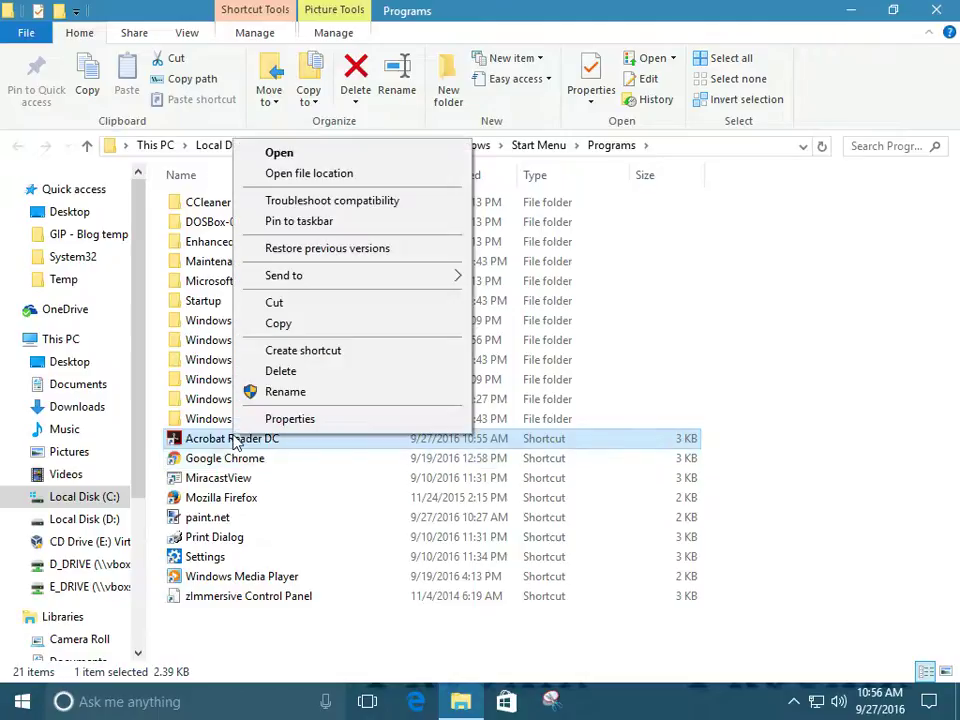
left_click(288, 419)
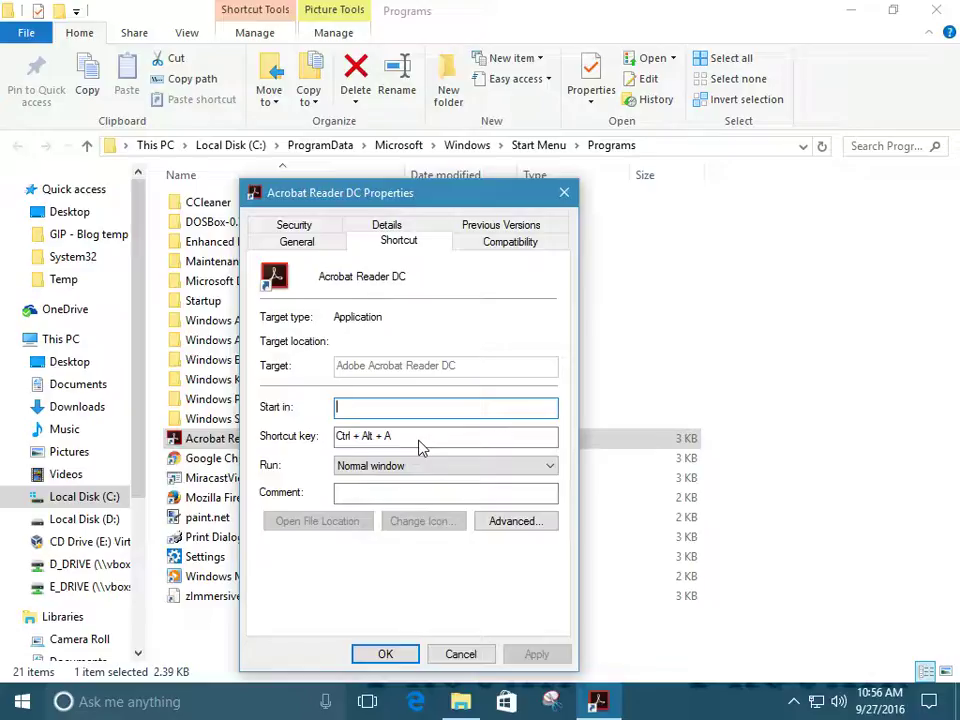
left_click(462, 655)
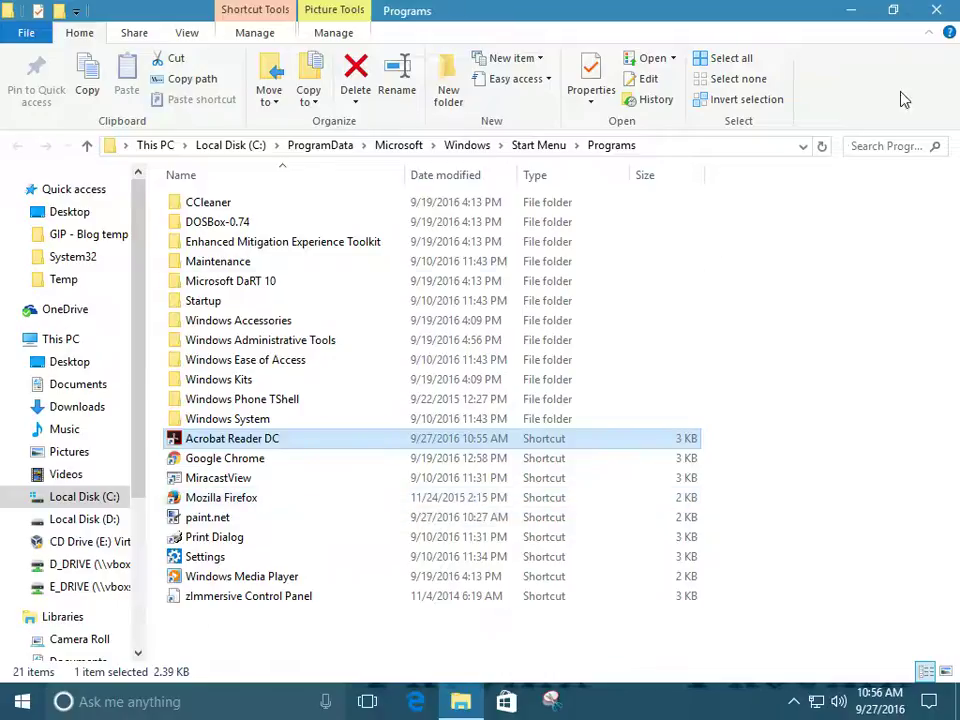
Close the Programs folder and test launching paint.net once more, closing the program again
left_click(937, 13)
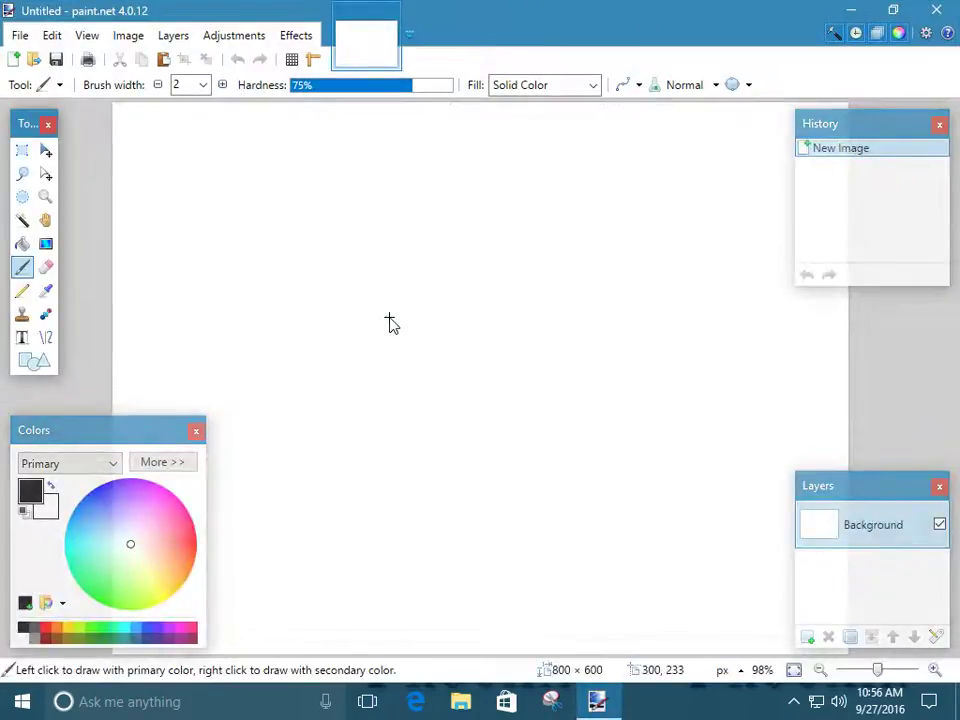
left_click(936, 12)
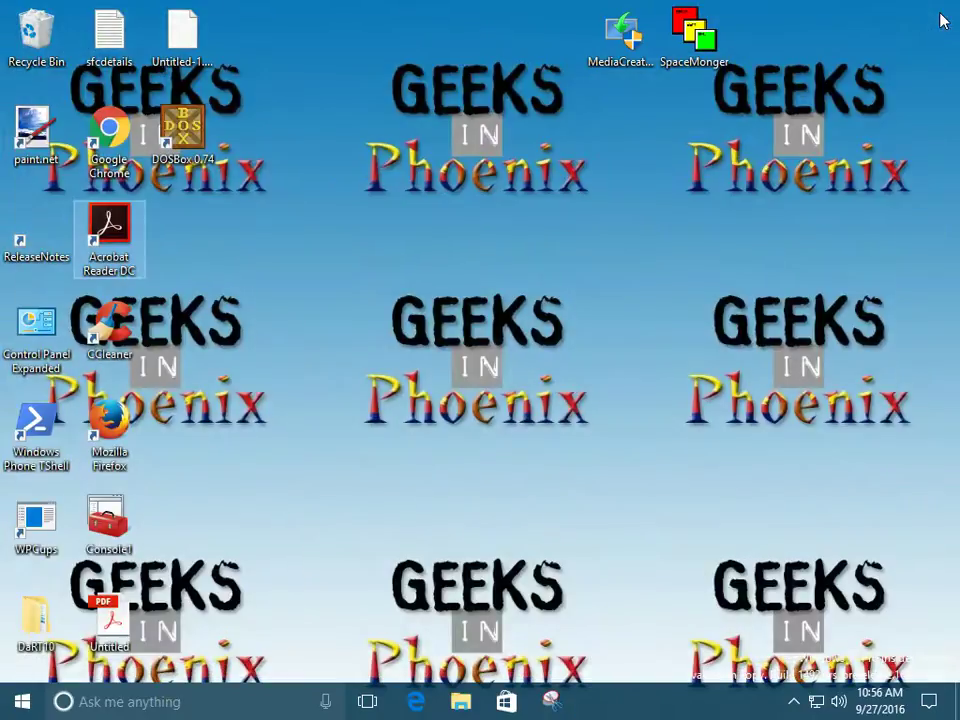